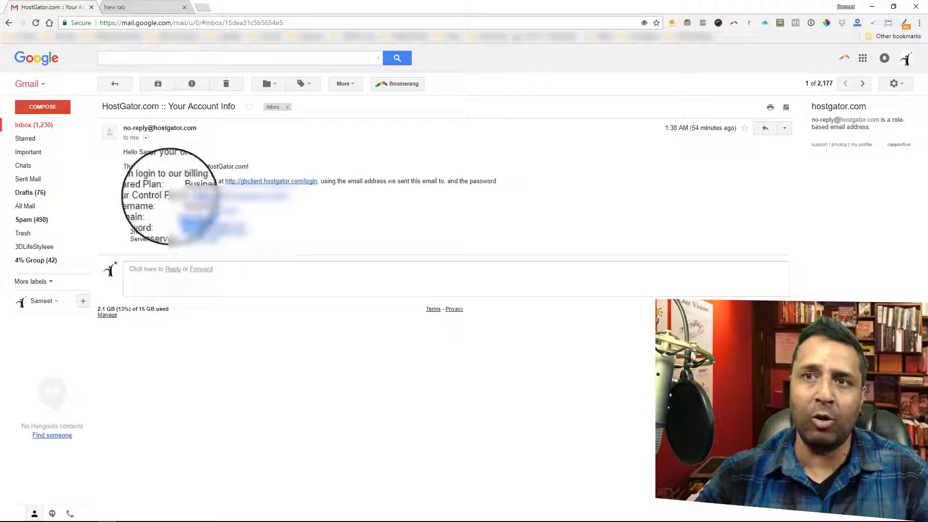
Open the control panel link from the HostGator account email and paste the account username from that email into the login form
click(237, 197)
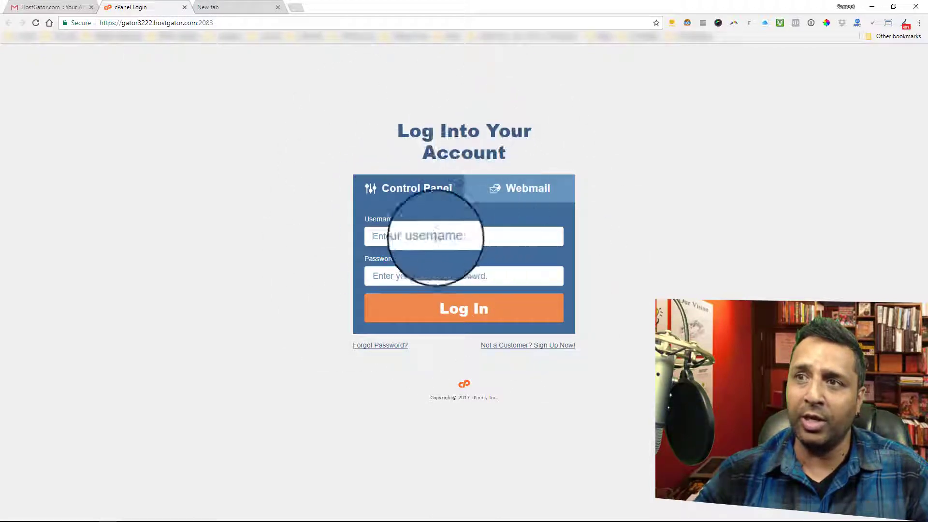
click(49, 8)
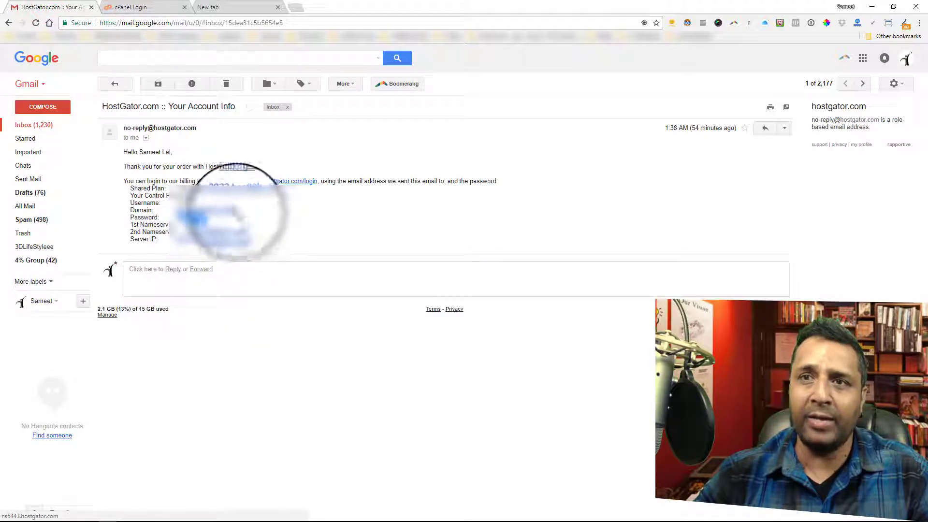
right_click(198, 205)
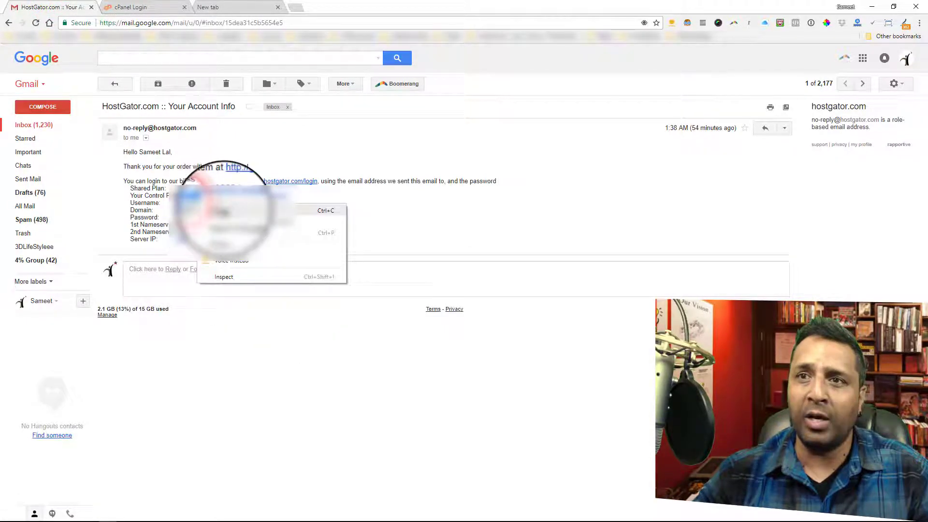
click(223, 211)
click(128, 7)
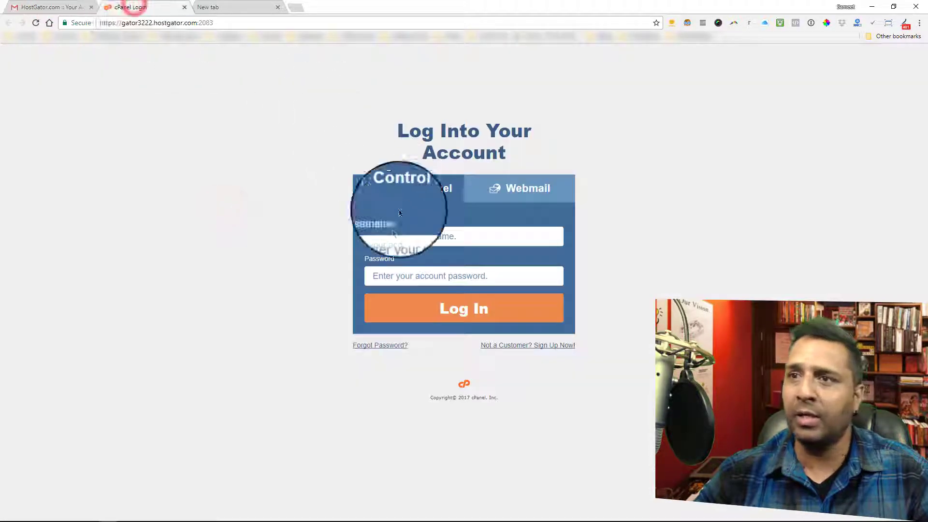
right_click(399, 237)
click(433, 296)
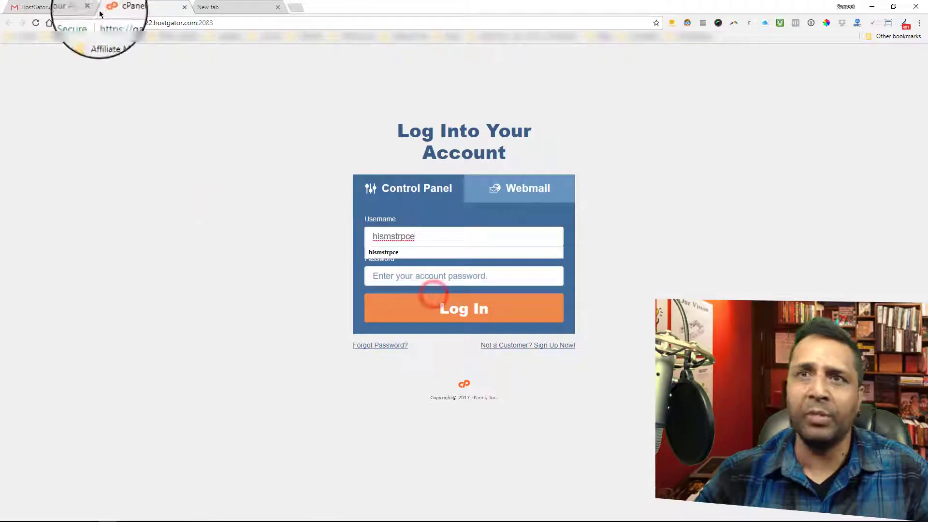
Log in to the control panel with the account password copied from the email, and dismiss the offers to save the login
click(48, 7)
drag(192, 218, 219, 218)
right_click(211, 219)
click(235, 226)
click(145, 7)
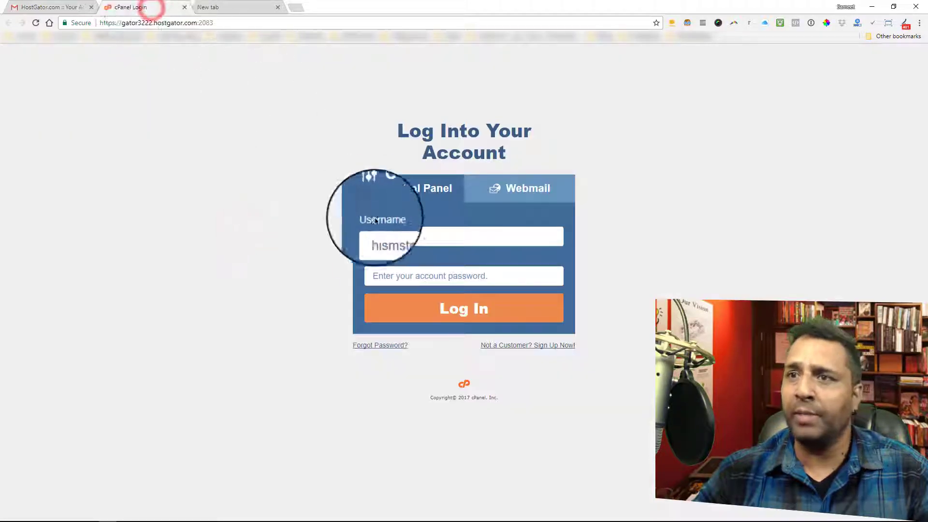
right_click(393, 277)
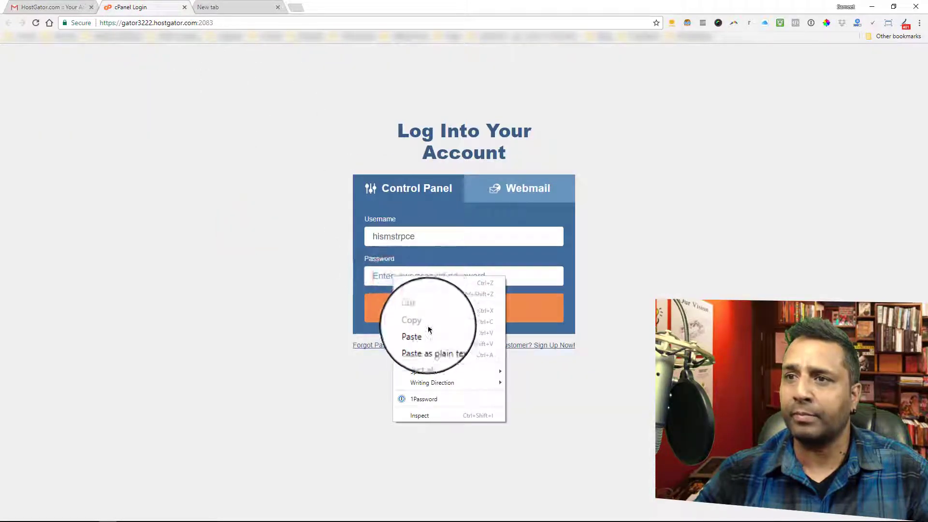
click(428, 331)
click(457, 311)
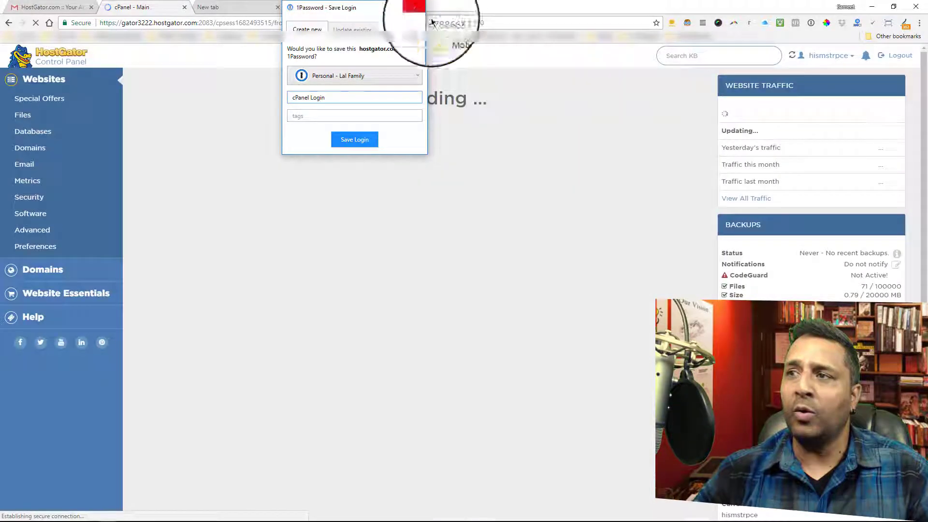
click(423, 11)
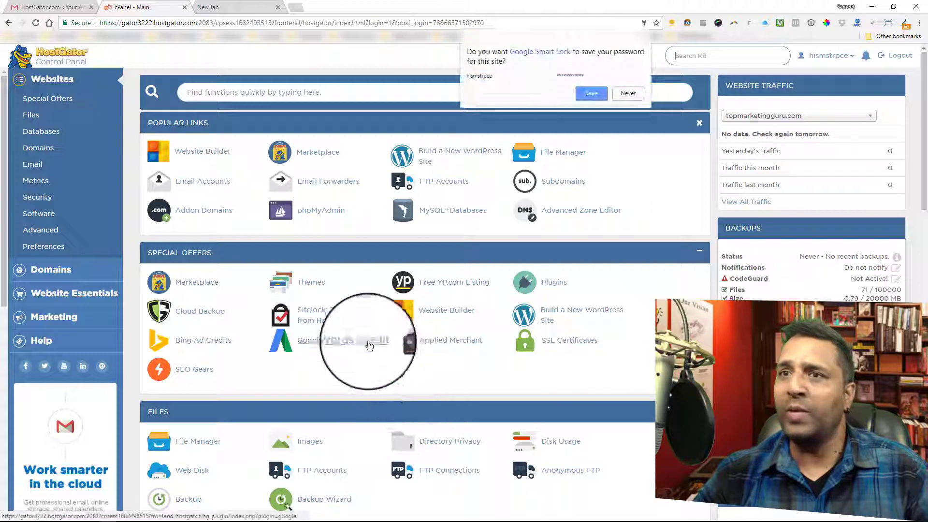
click(644, 24)
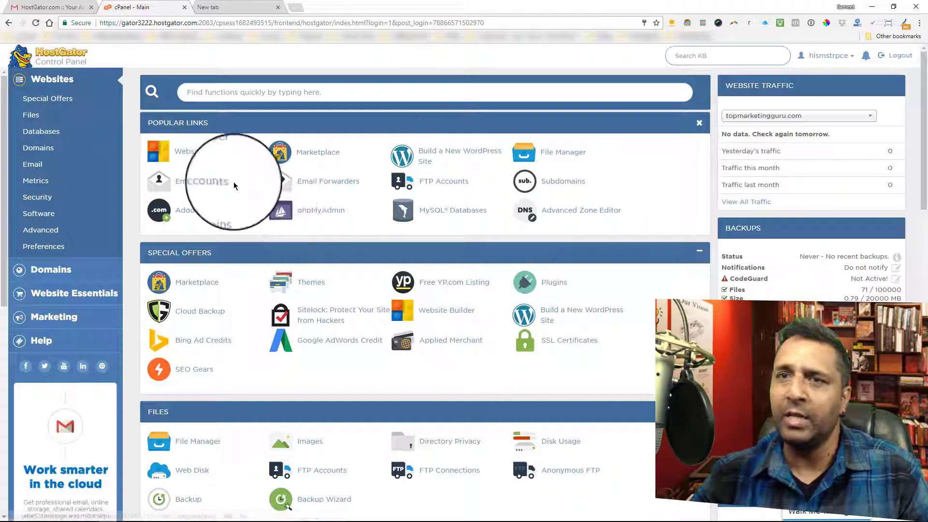
Start building a new WordPress site on the domain topmarketingguru.com, leaving the directory empty, and continue to the install settings
click(433, 154)
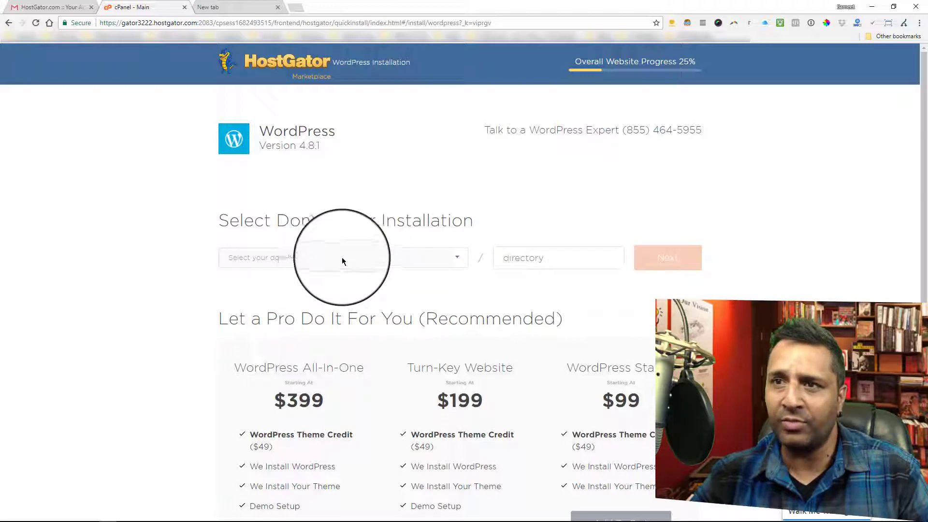
click(457, 258)
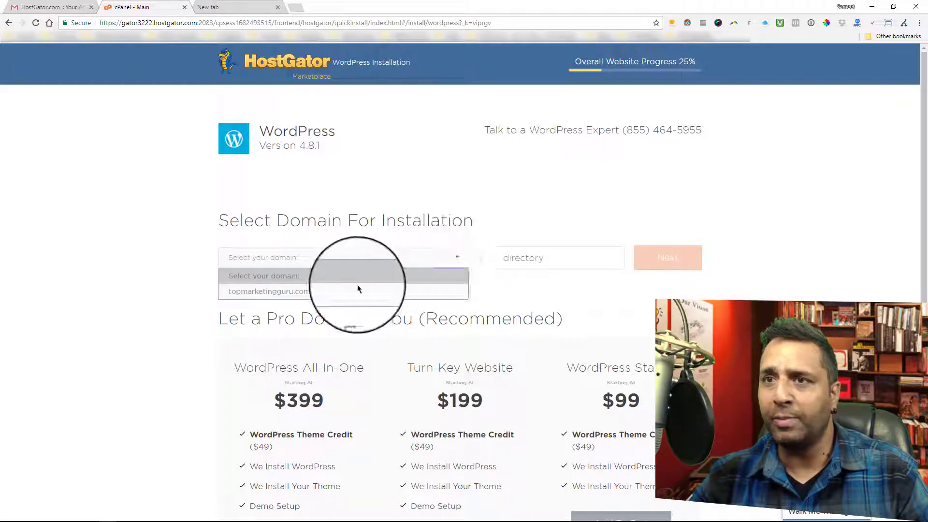
click(272, 293)
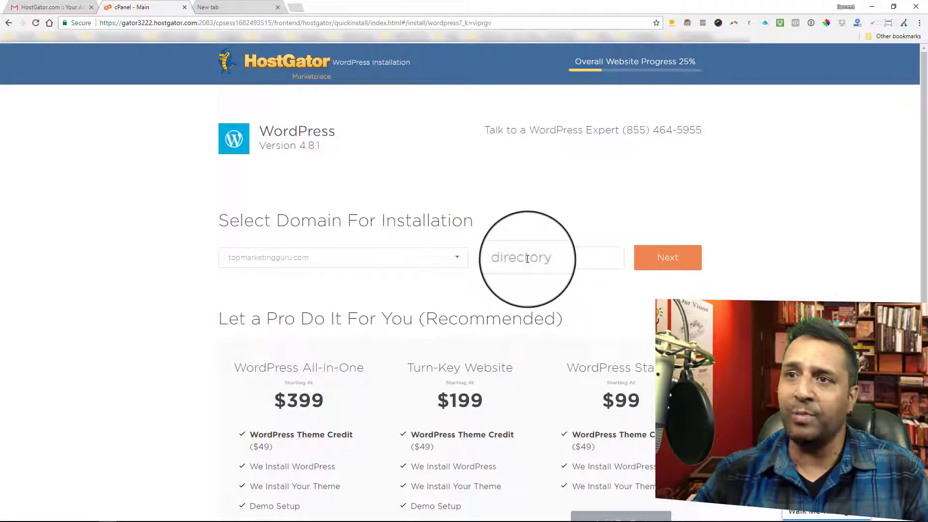
click(676, 266)
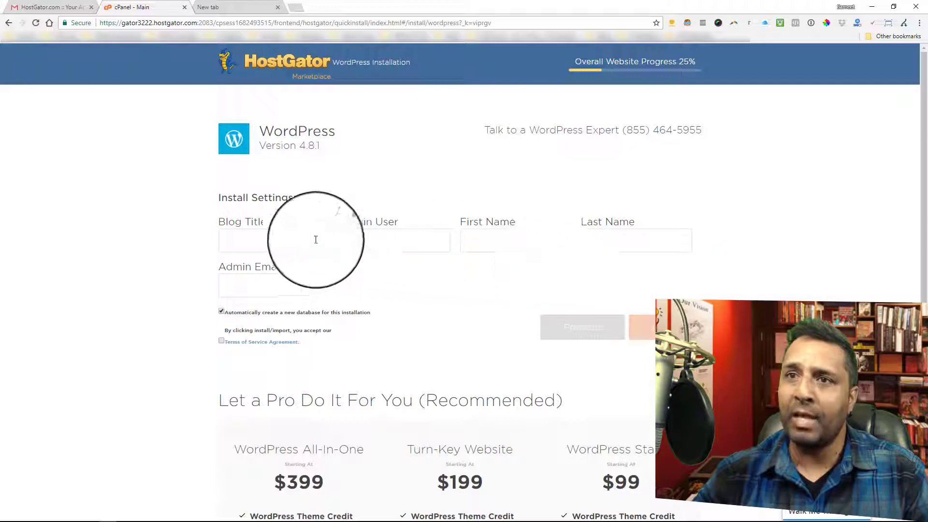
Fill in the install settings with blog title My Awesome Blog, the admin username, first and last name, and admin email address
click(279, 239)
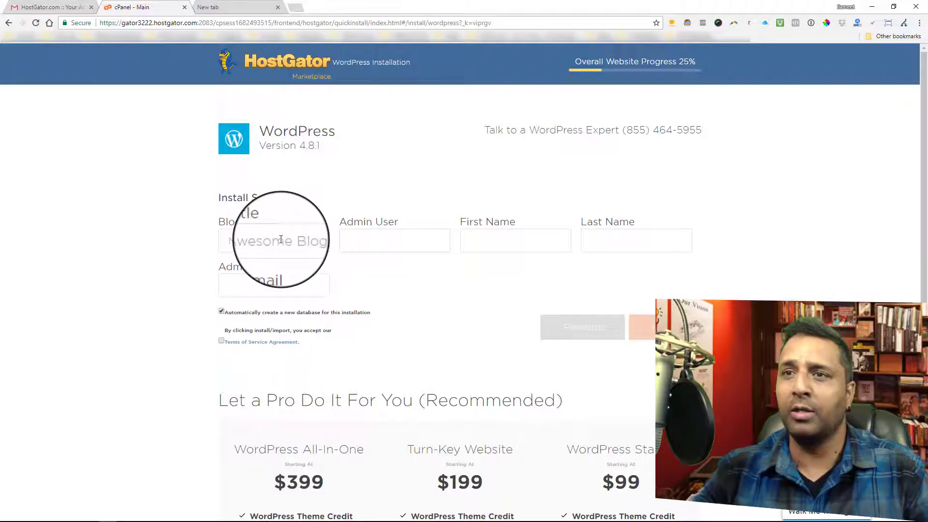
click(394, 240)
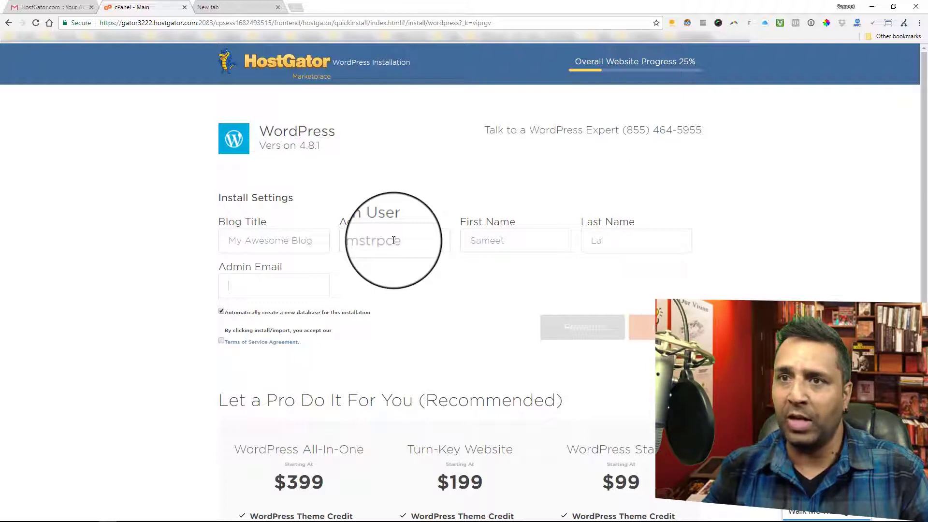
text(higher)
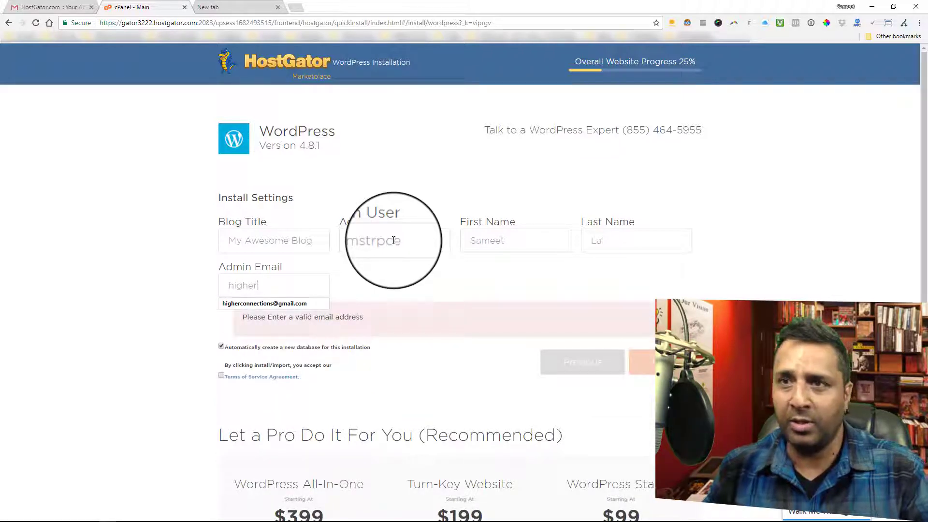
key(Down)
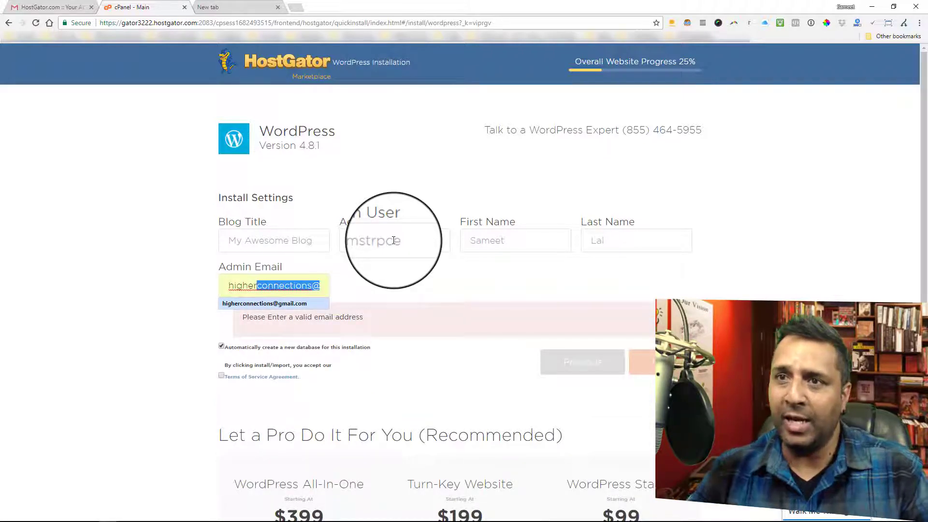
click(375, 277)
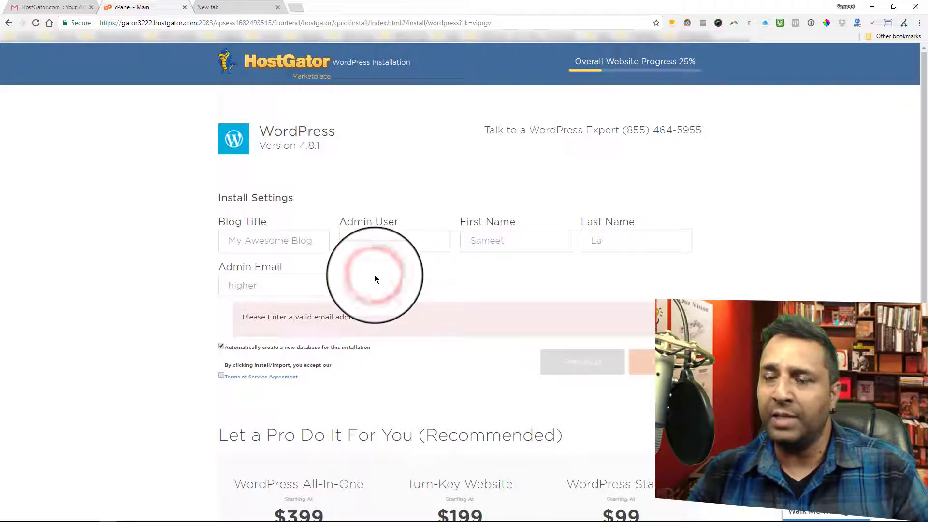
click(286, 282)
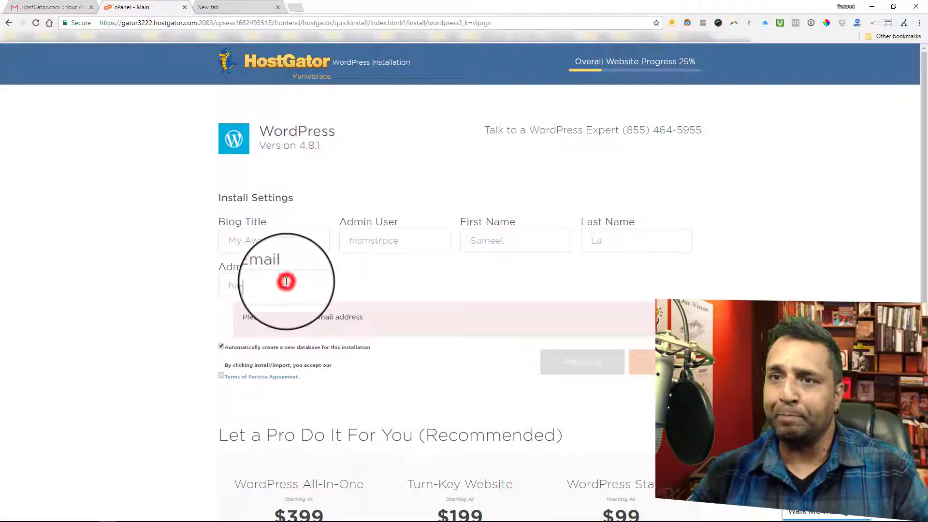
text(gh)
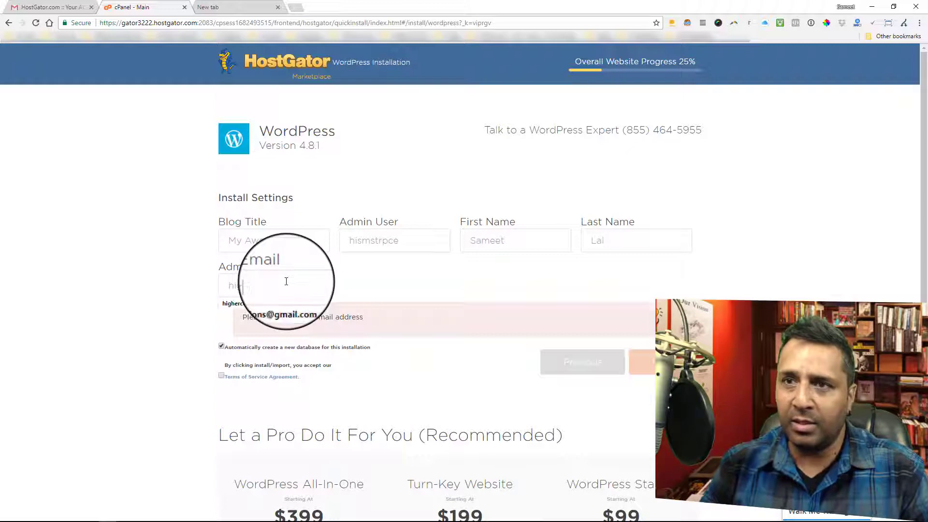
key(Down)
key(Return)
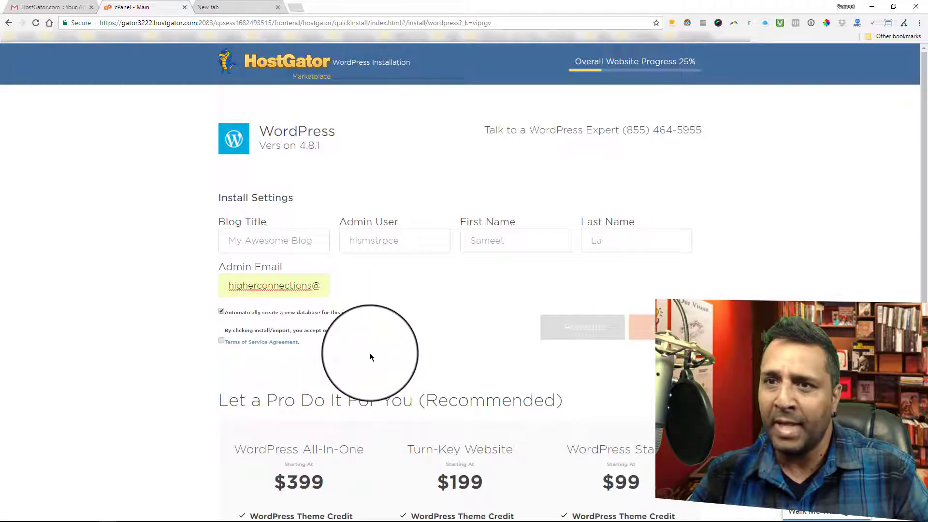
Accept the Terms of Service Agreement and install WordPress
click(222, 341)
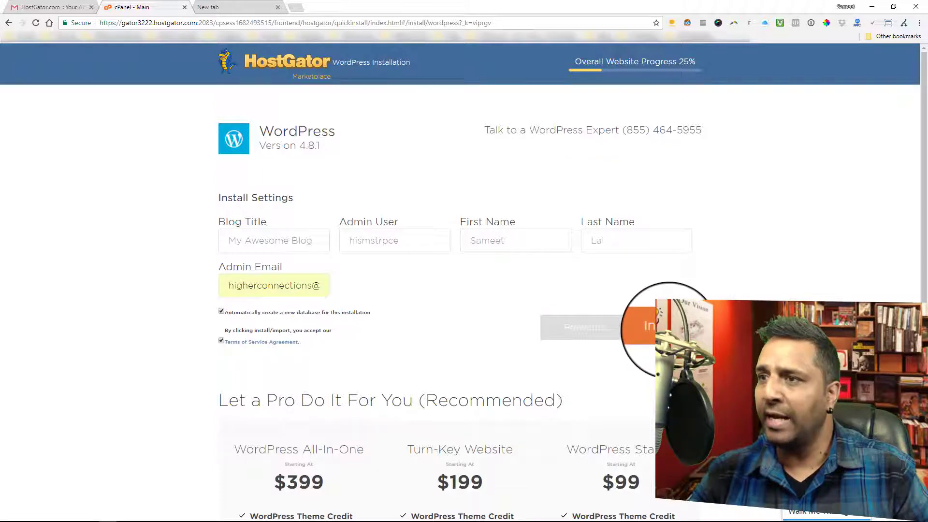
click(666, 329)
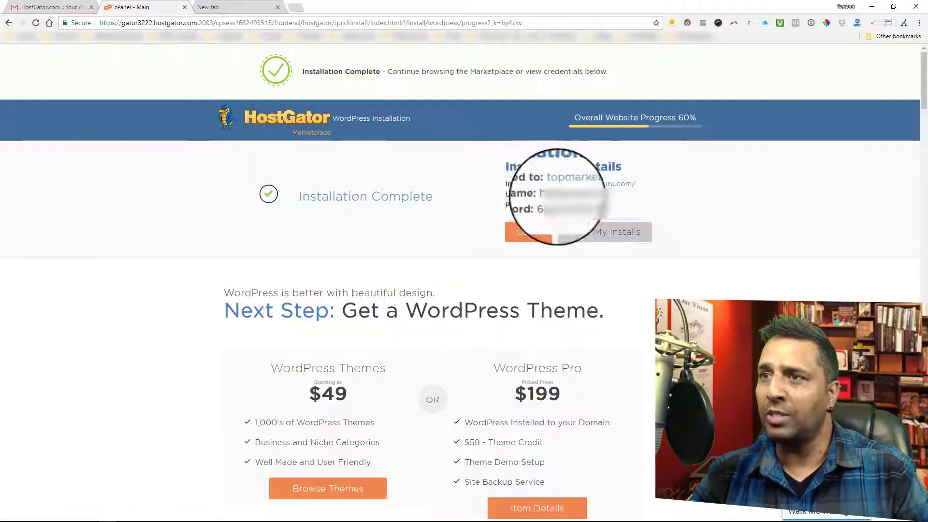
Highlight the new site's password in the installation details, then open the Install Complete email in the Gmail inbox to its login details
double_click(572, 204)
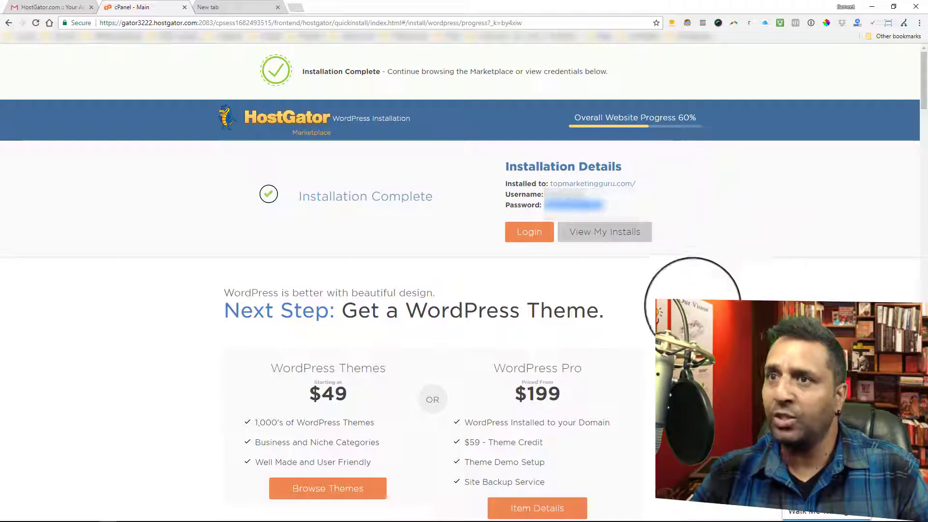
click(46, 6)
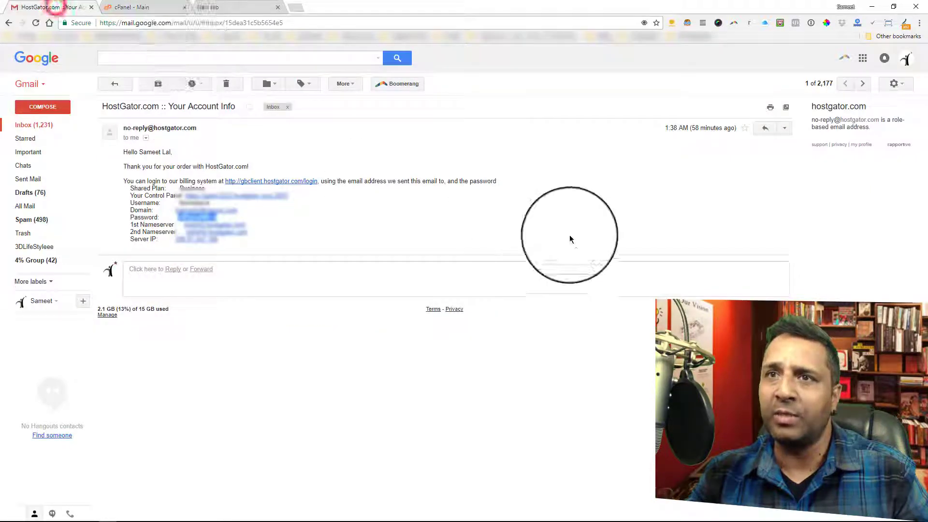
click(36, 126)
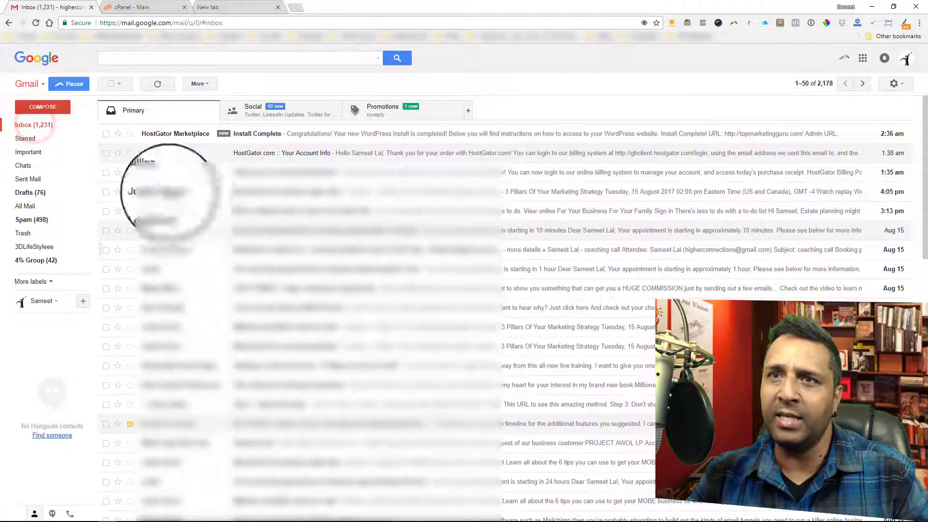
click(279, 134)
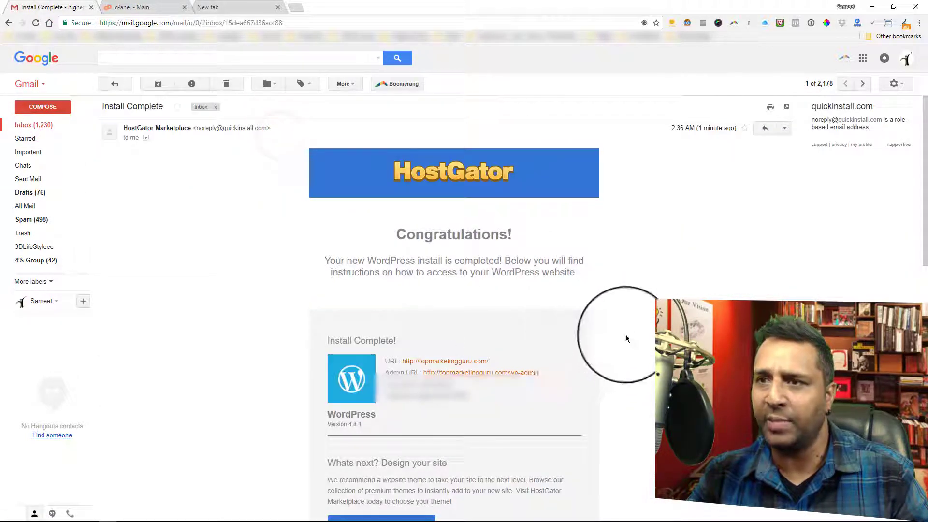
scroll(630, 337, down, 1)
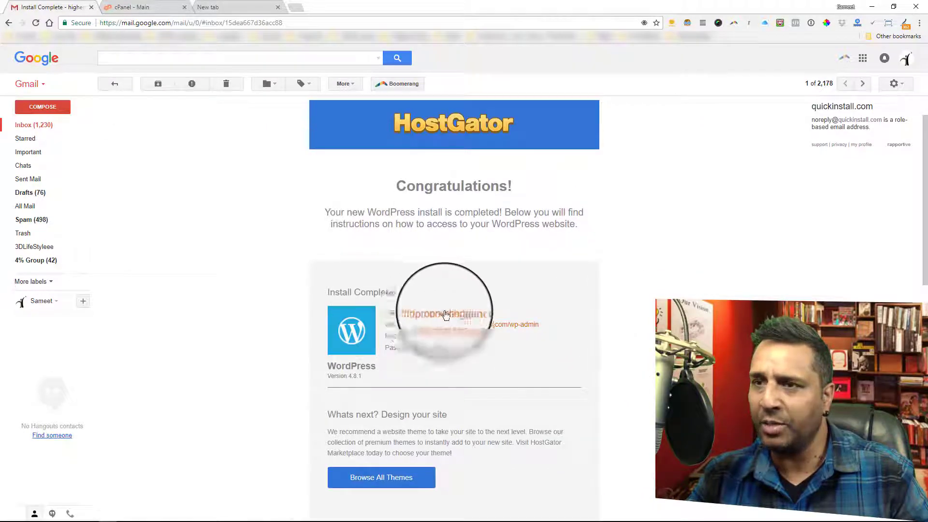
Close the cPanel page and open the topmarketingguru.com/wp-admin link from the Install Complete email
click(137, 7)
click(186, 7)
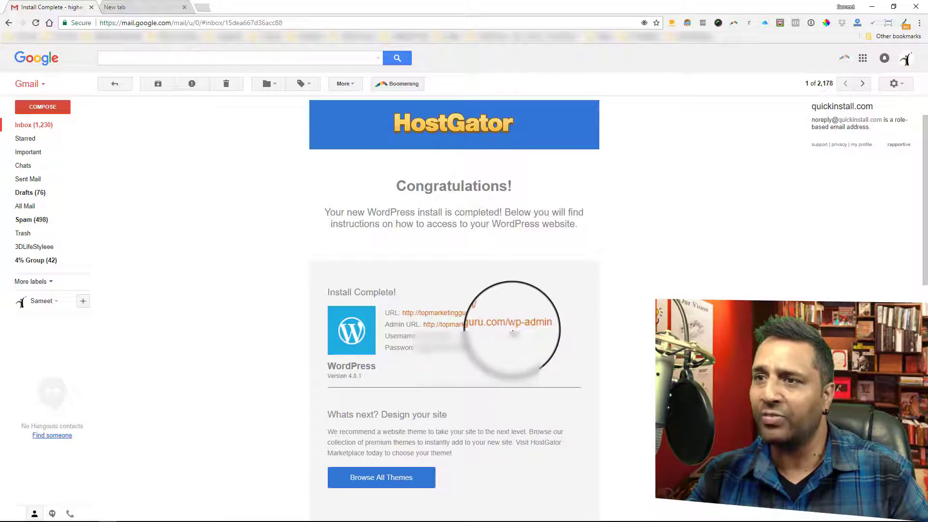
click(503, 324)
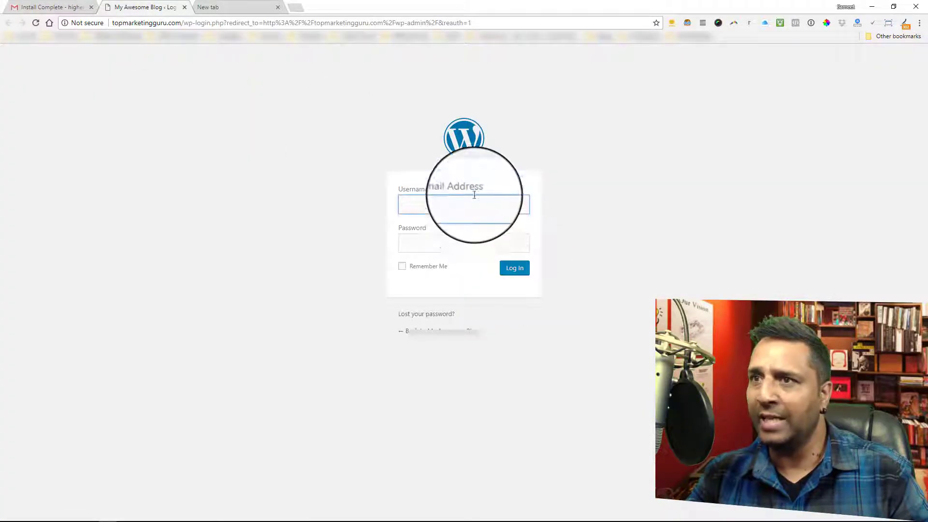
Copy the WordPress username from the Install Complete email into the username field of the WordPress login form
click(49, 8)
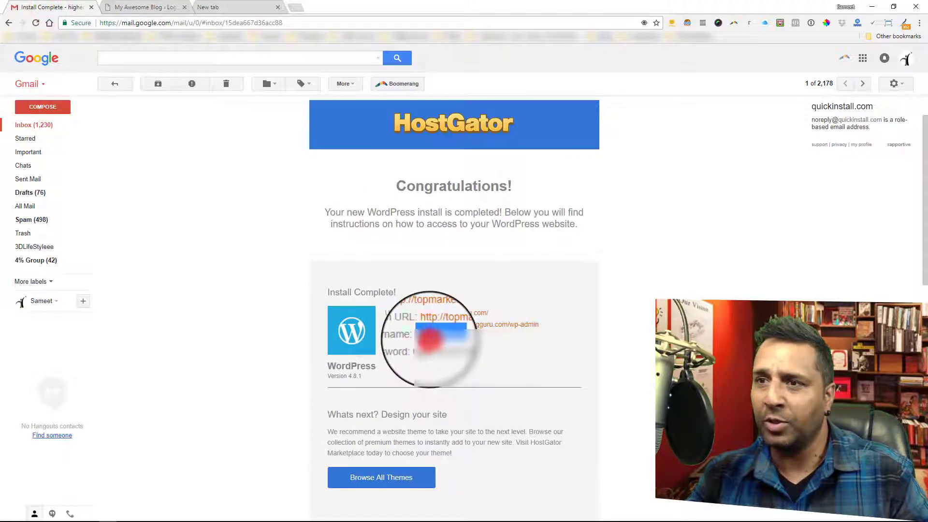
right_click(430, 340)
click(469, 345)
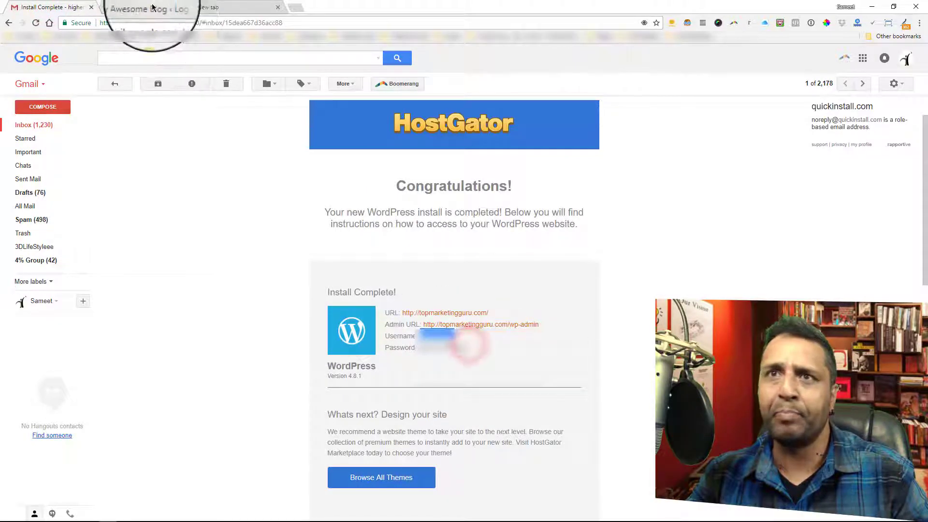
click(153, 7)
right_click(426, 205)
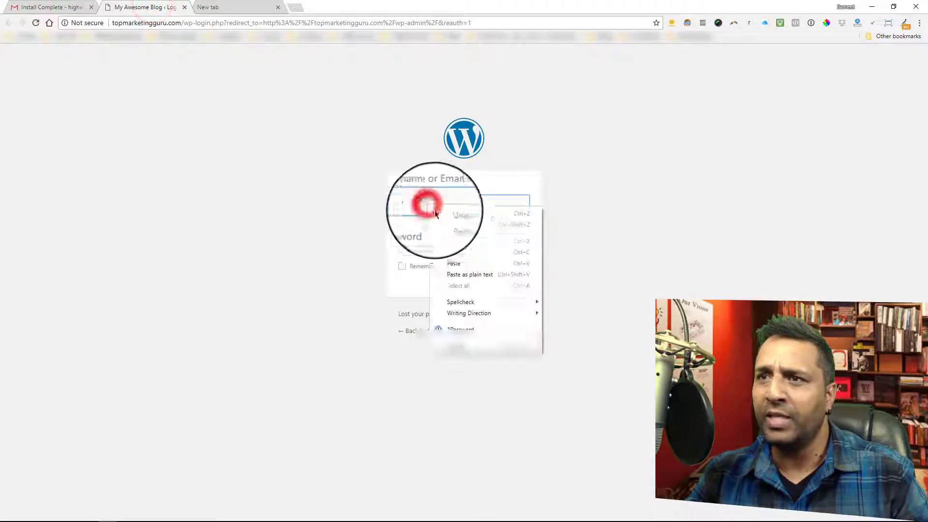
click(473, 264)
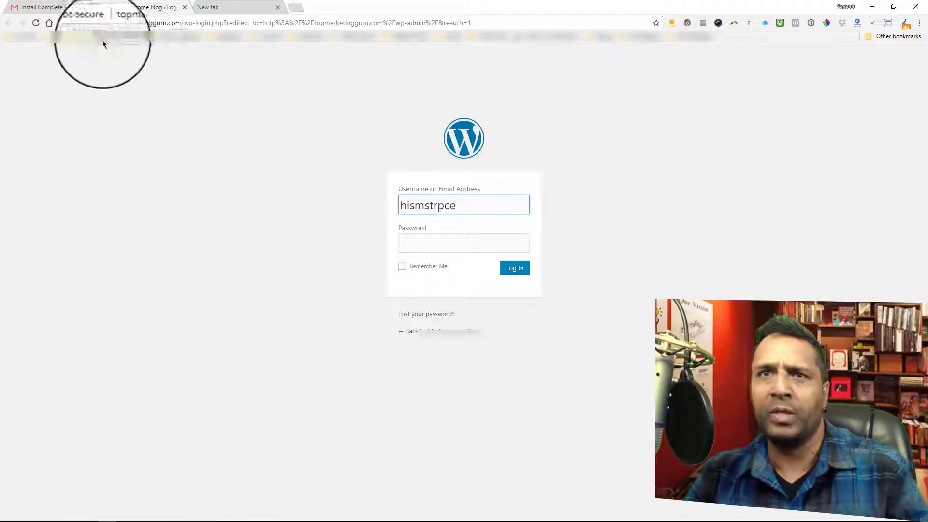
Copy the WordPress password from the Install Complete email into the password field of the WordPress login form
click(46, 7)
double_click(435, 347)
right_click(446, 351)
click(482, 358)
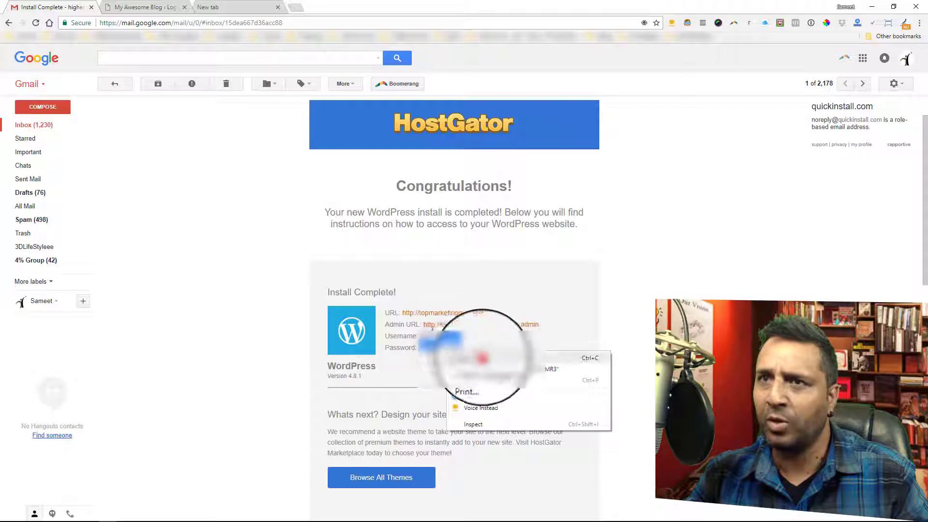
click(140, 7)
click(440, 246)
right_click(441, 248)
click(477, 304)
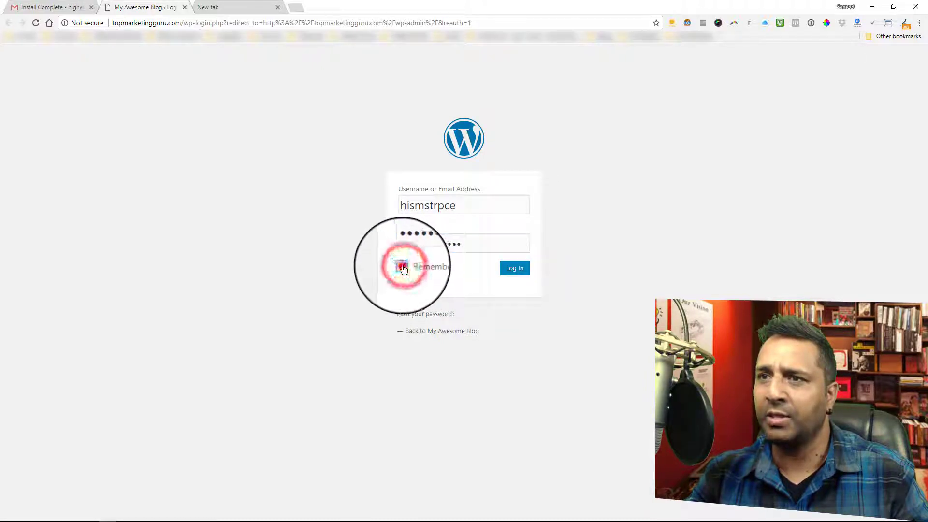
Log in to the WordPress admin area and dismiss the 1Password and browser offers to save the login
click(524, 269)
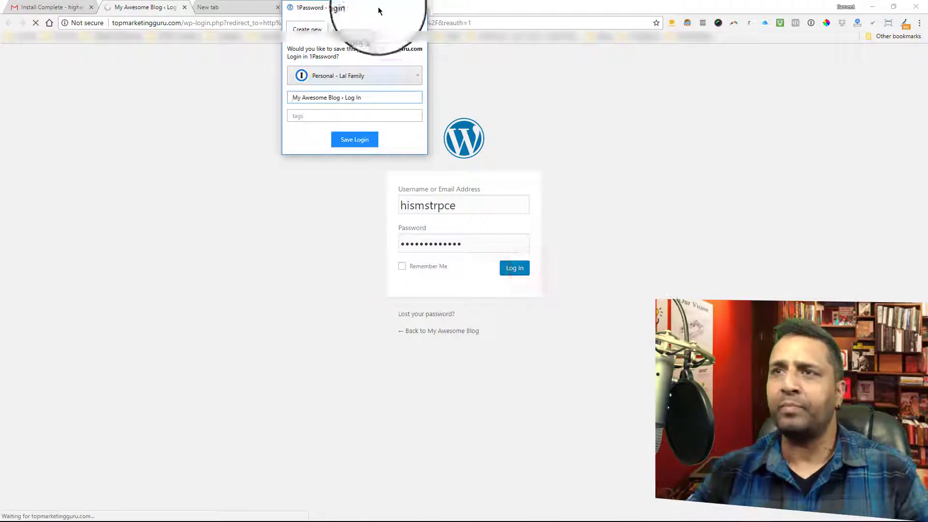
click(419, 8)
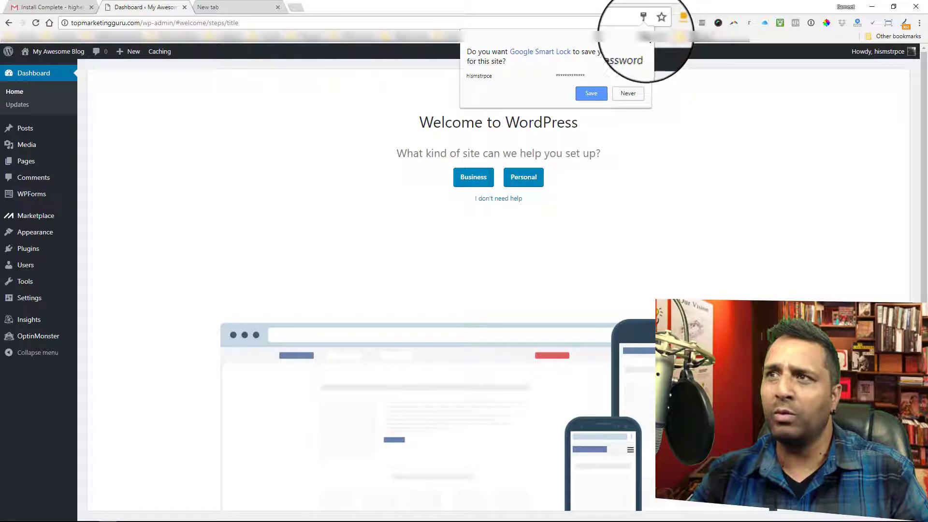
click(645, 34)
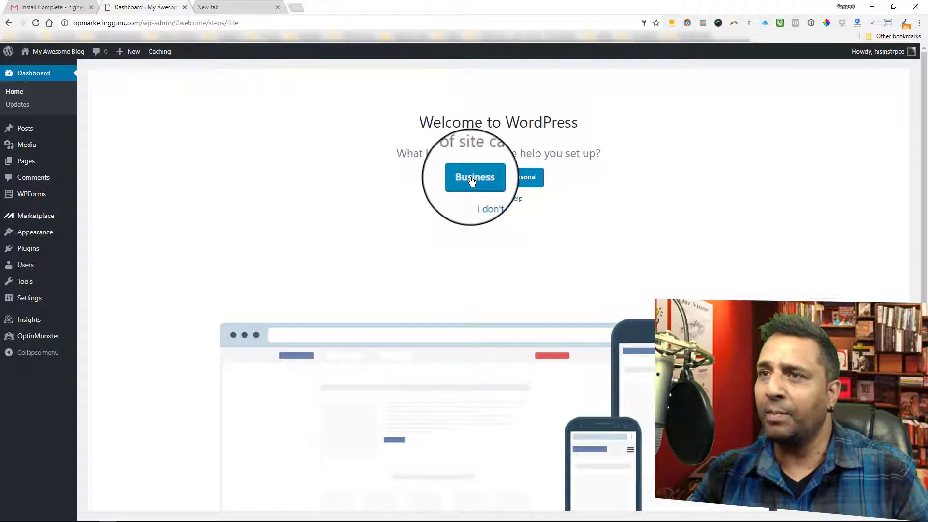
Start the welcome wizard as a Business site with the default title and description, opting for news or blog posts and skipping the homepage layout
click(473, 180)
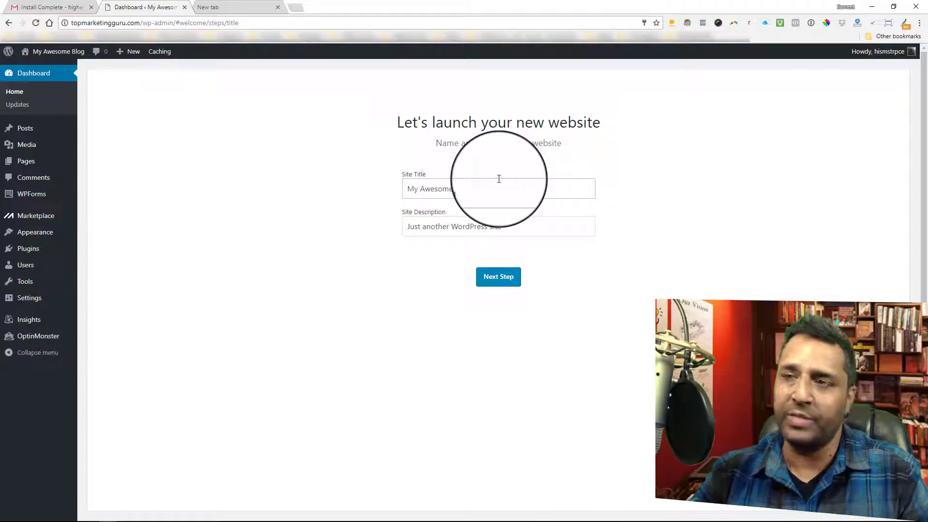
click(496, 282)
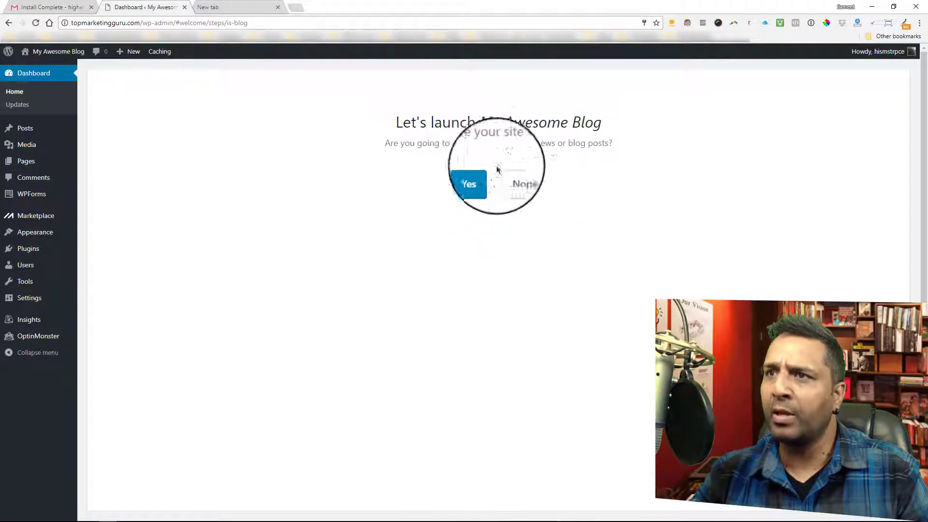
click(485, 183)
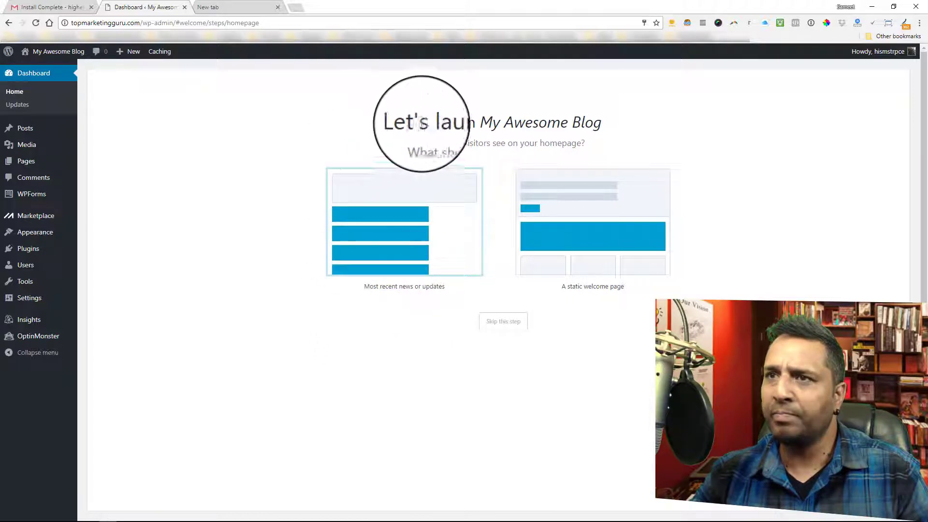
click(506, 326)
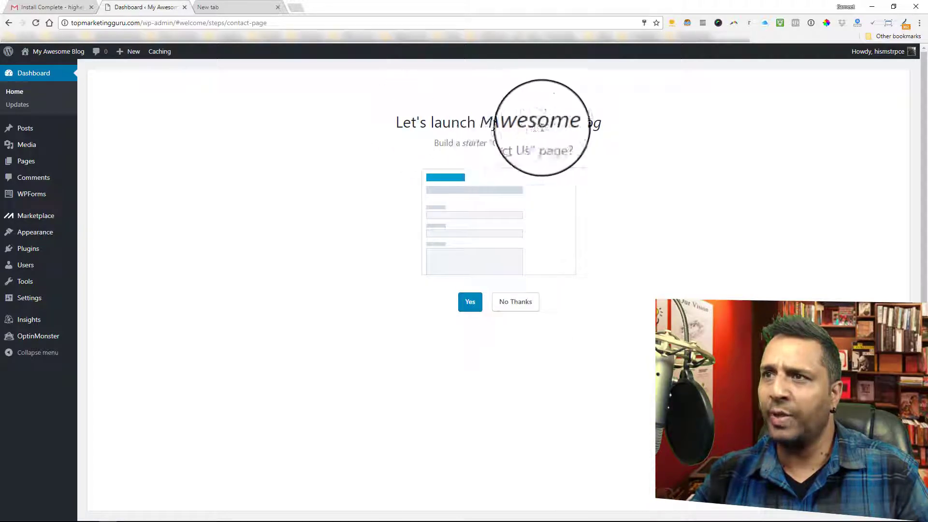
Decline the Contact Us page, Jetpack connection, business address and WooCommerce installation, and close the setup wizard
click(519, 310)
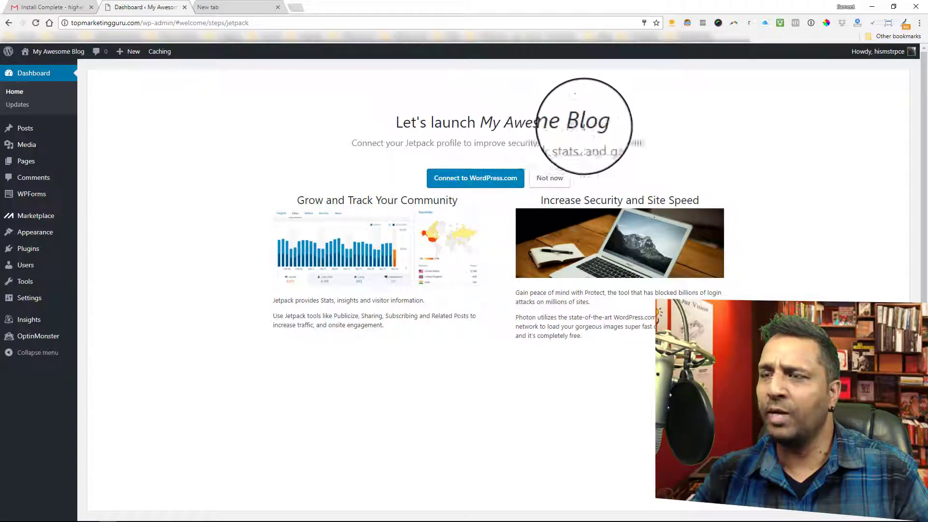
click(550, 185)
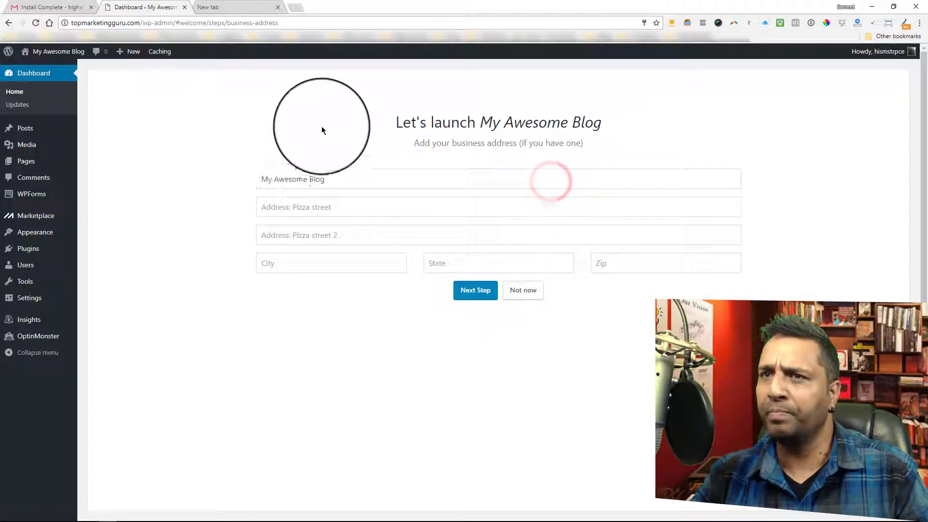
click(523, 291)
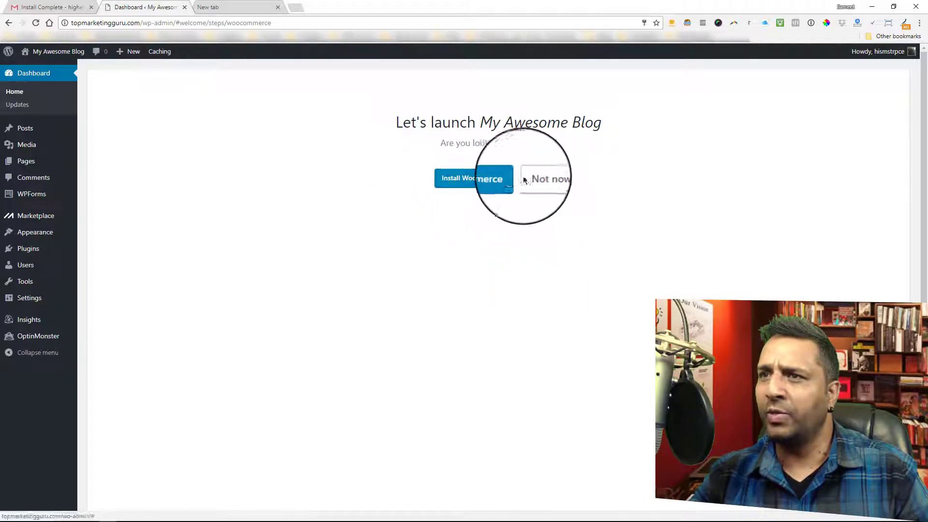
click(543, 184)
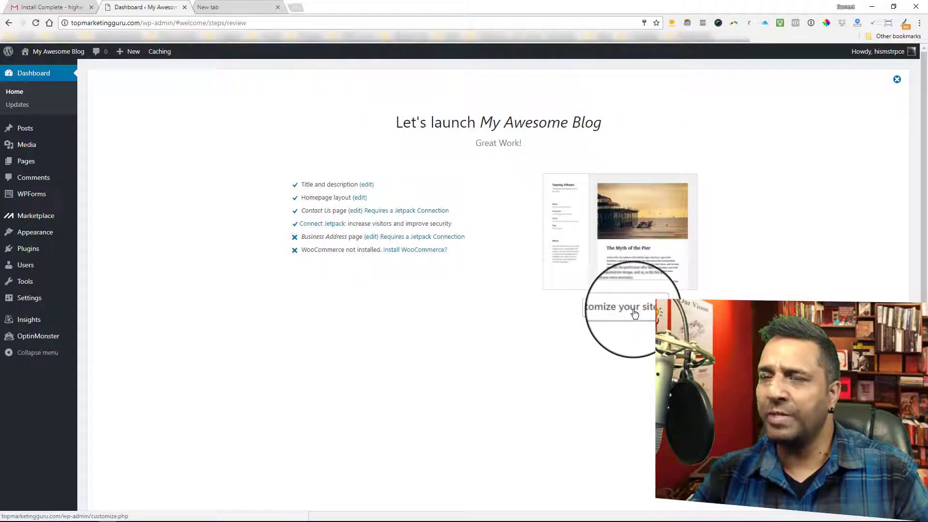
click(897, 79)
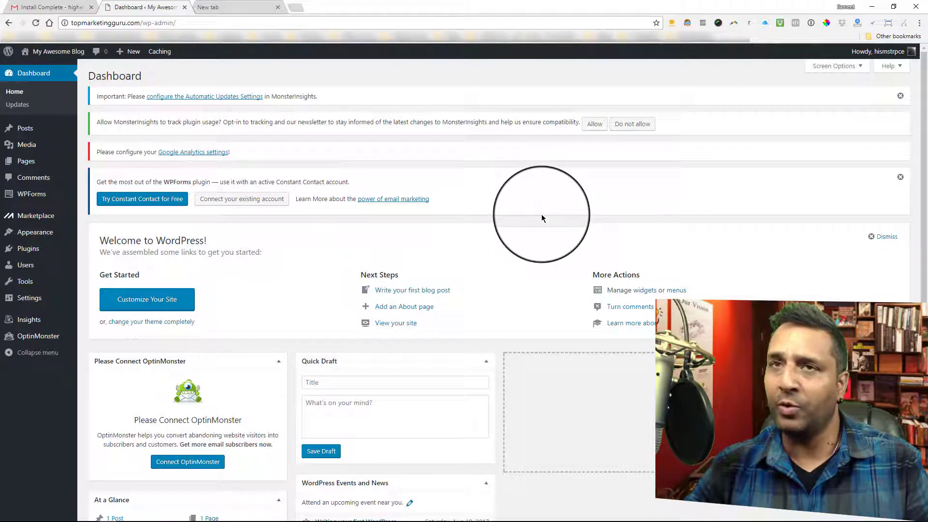
Open the public site topmarketingguru.com in the empty browser tab
click(278, 7)
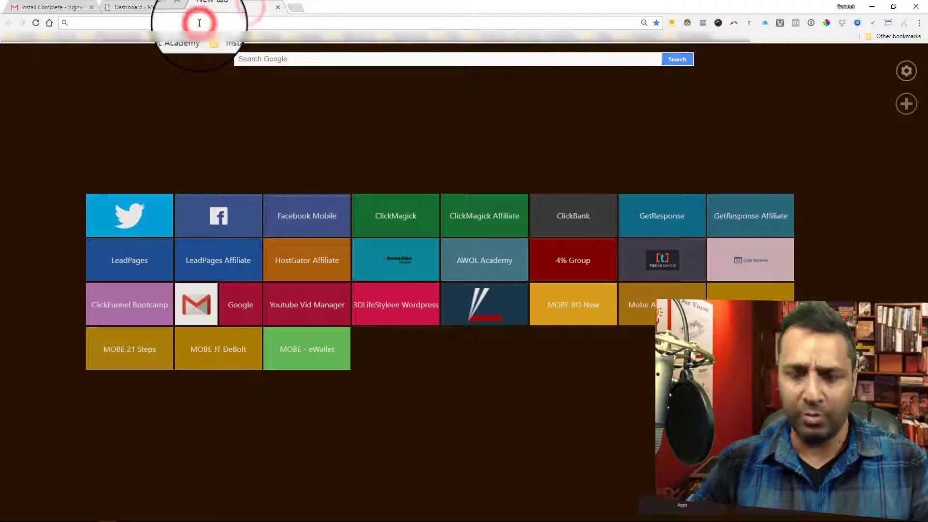
text(gu)
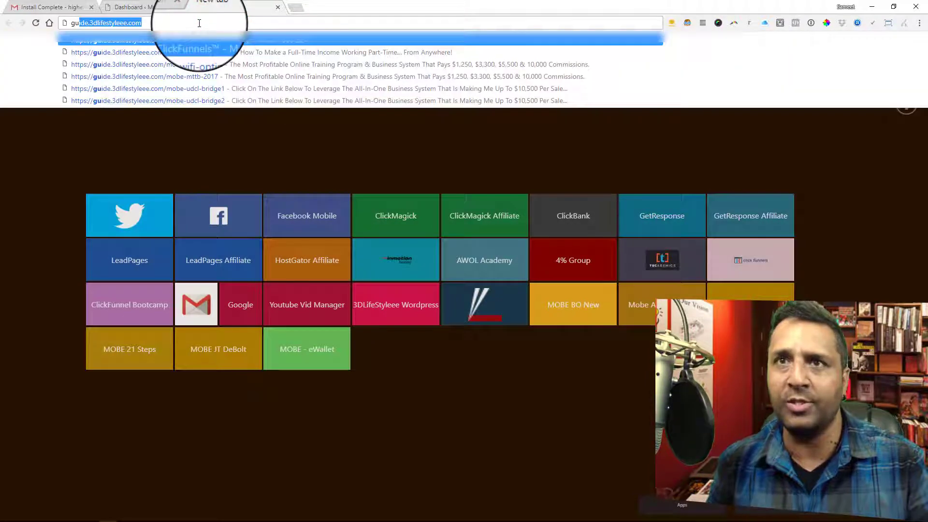
key(BackSpace)
key(BackSpace)
key(BackSpace)
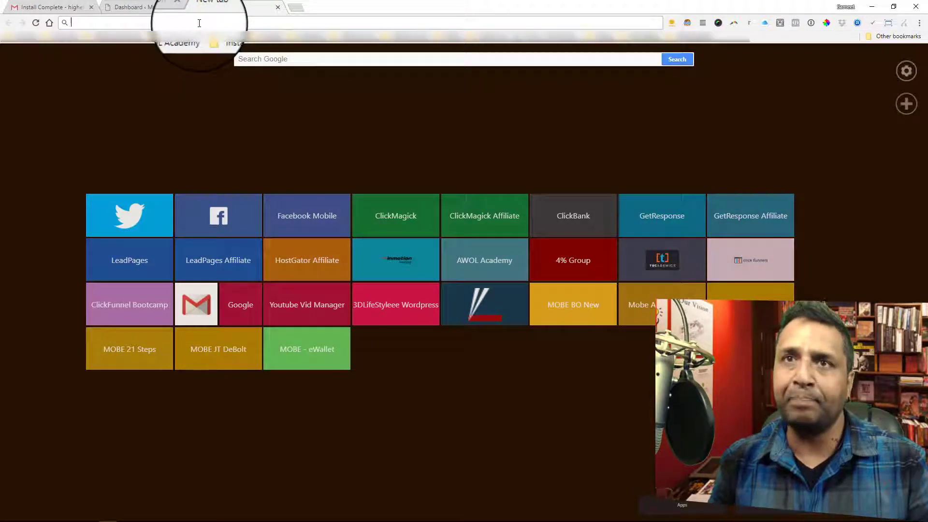
text(topmarketingguru.com)
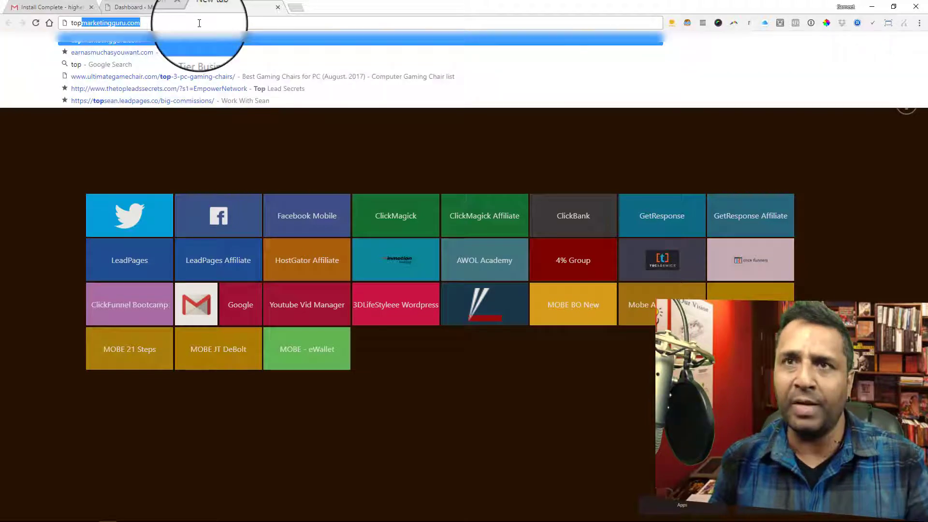
key(Return)
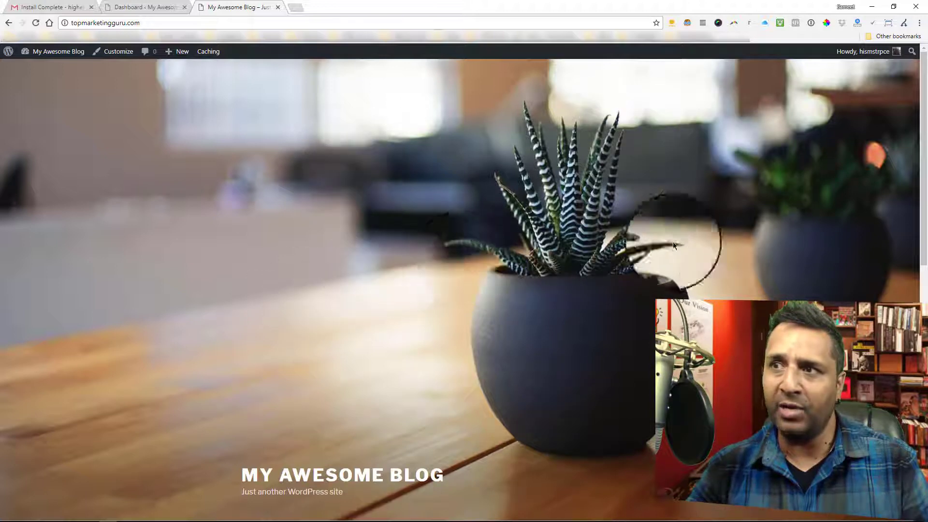
Look over the new blog's homepage from the header image down to the footer and back up
scroll(723, 261, down, 2)
scroll(724, 260, down, 2)
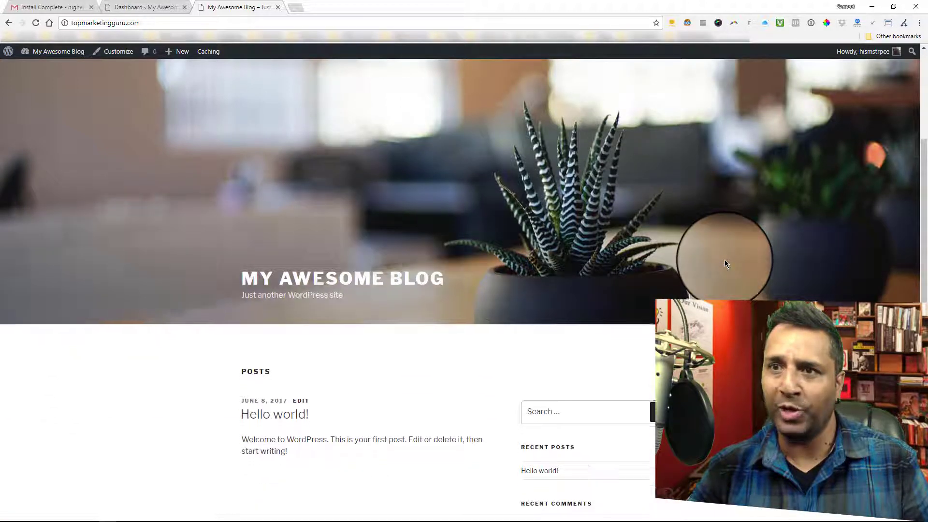
scroll(724, 259, down, 1)
scroll(727, 255, down, 2)
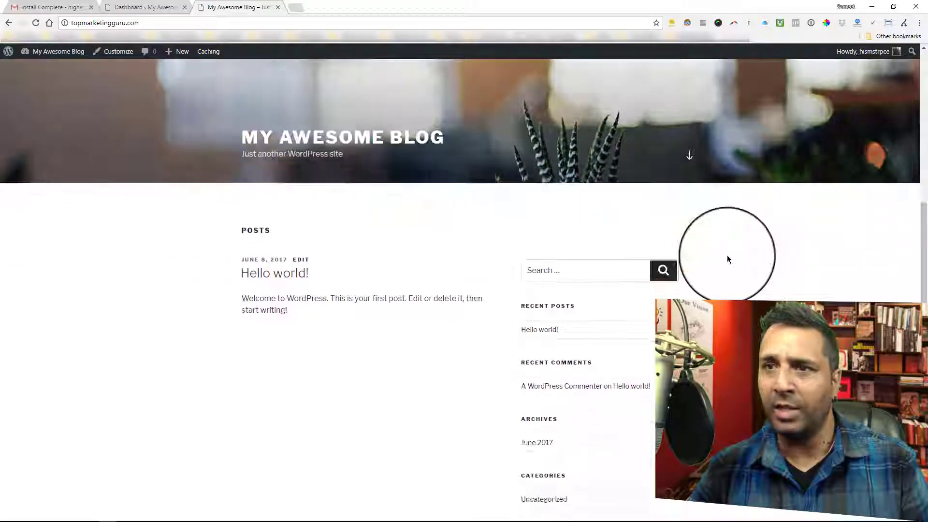
scroll(728, 258, down, 4)
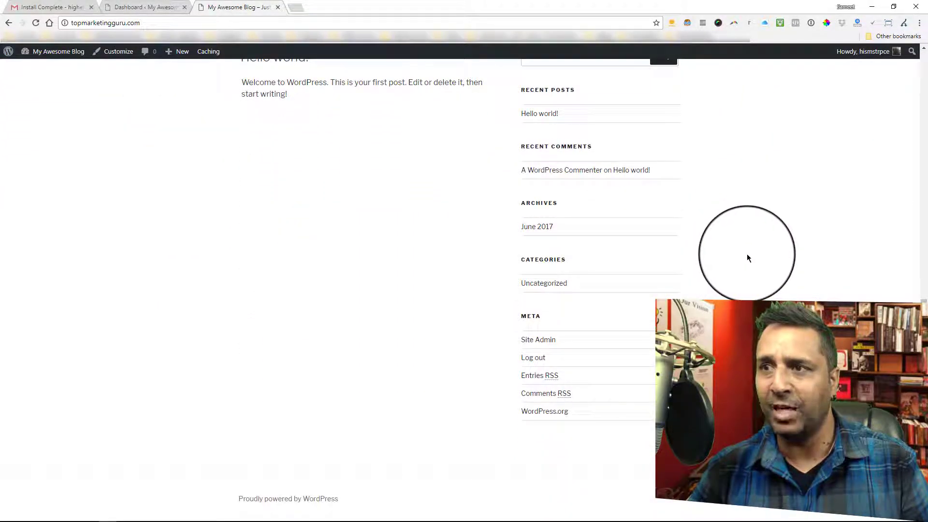
scroll(751, 255, up, 5)
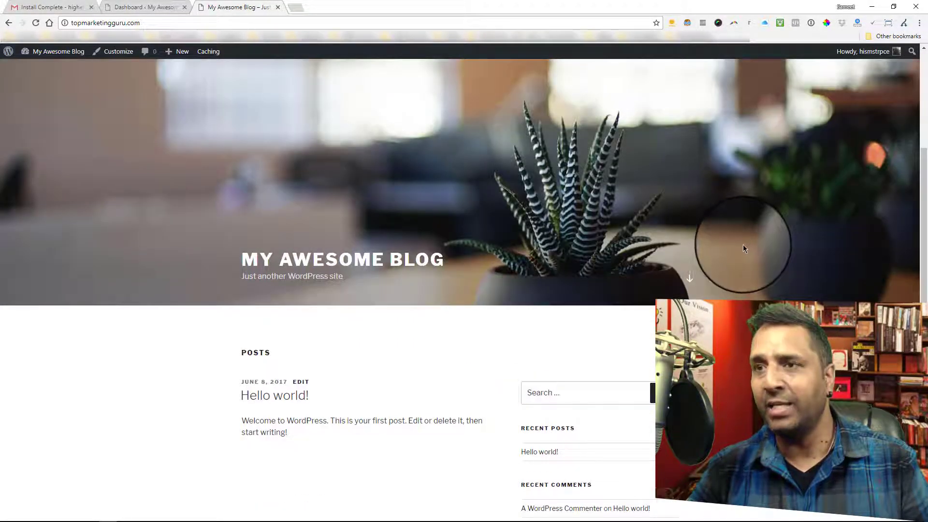